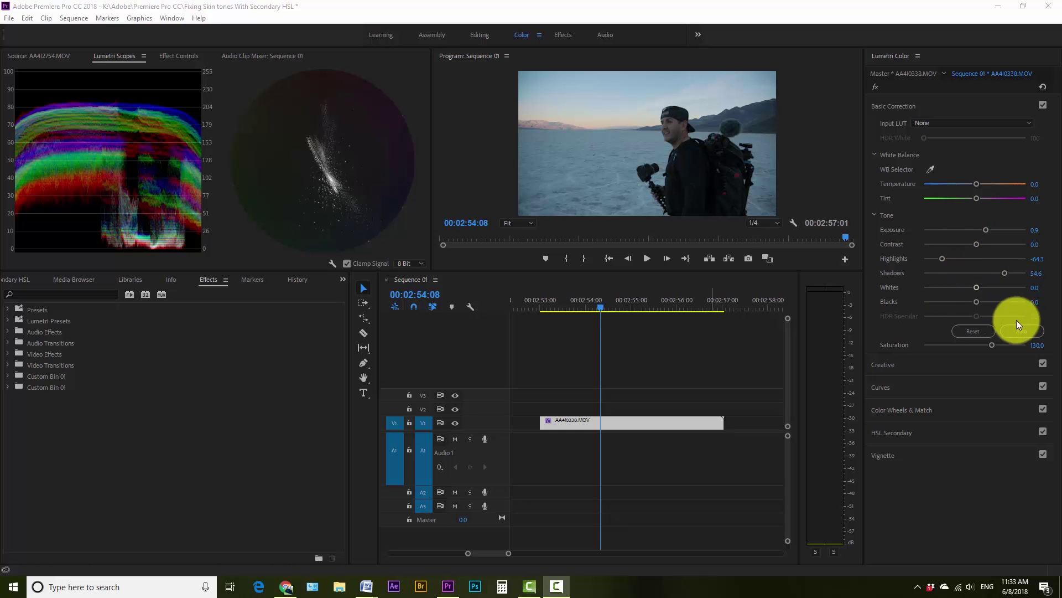
# Toggle Basic Correction off and on, then expand Creative to show the Drive - Rec709 look.
pyautogui.click(1043, 106)
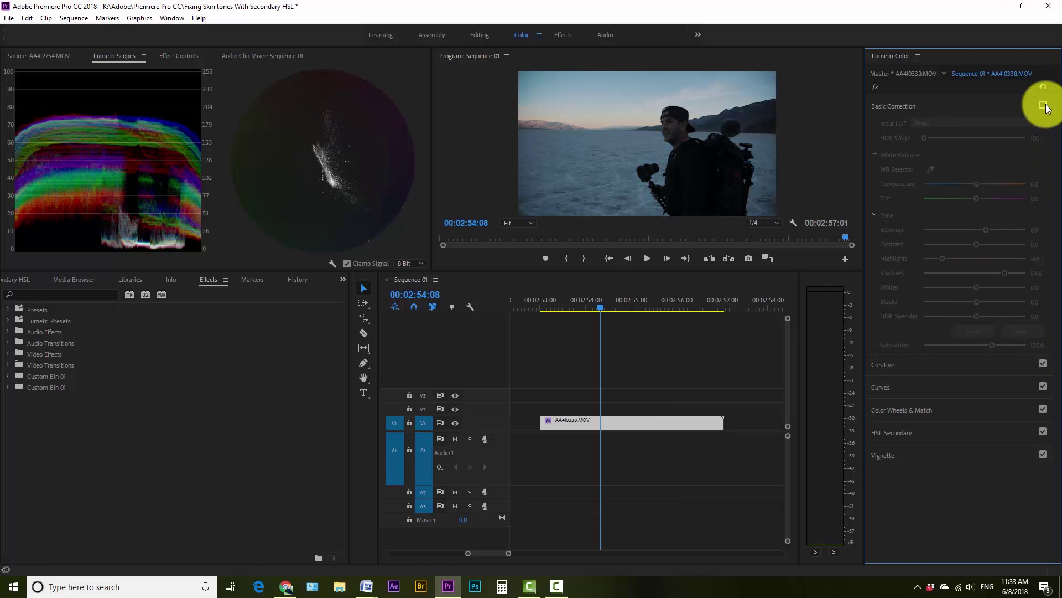
pyautogui.click(1044, 106)
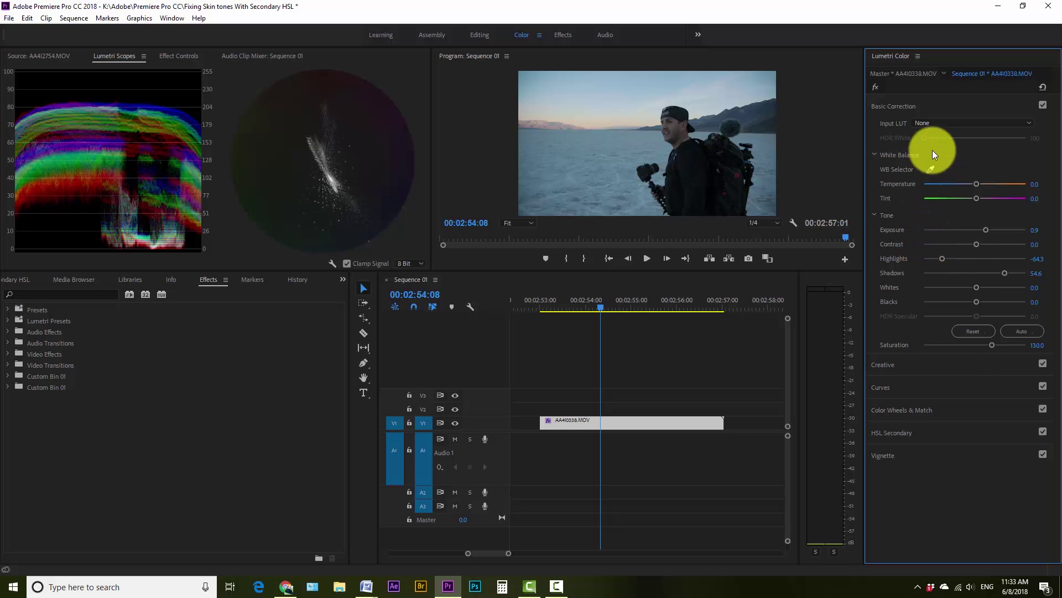
pyautogui.click(938, 365)
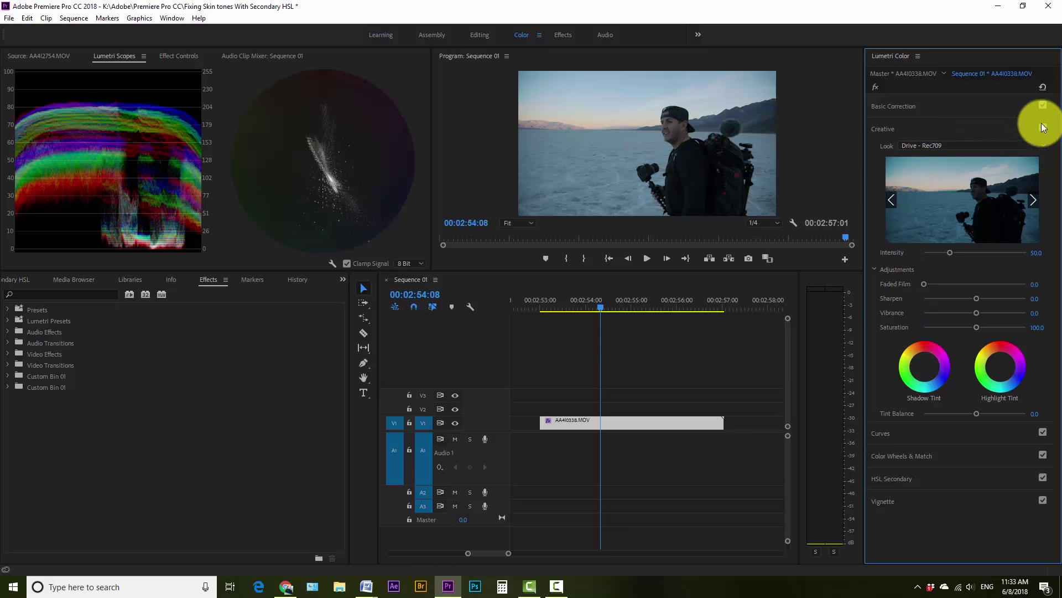
# Compare by switching Basic Correction and Creative off and back on, then expand HSL Secondary.
pyautogui.click(1043, 105)
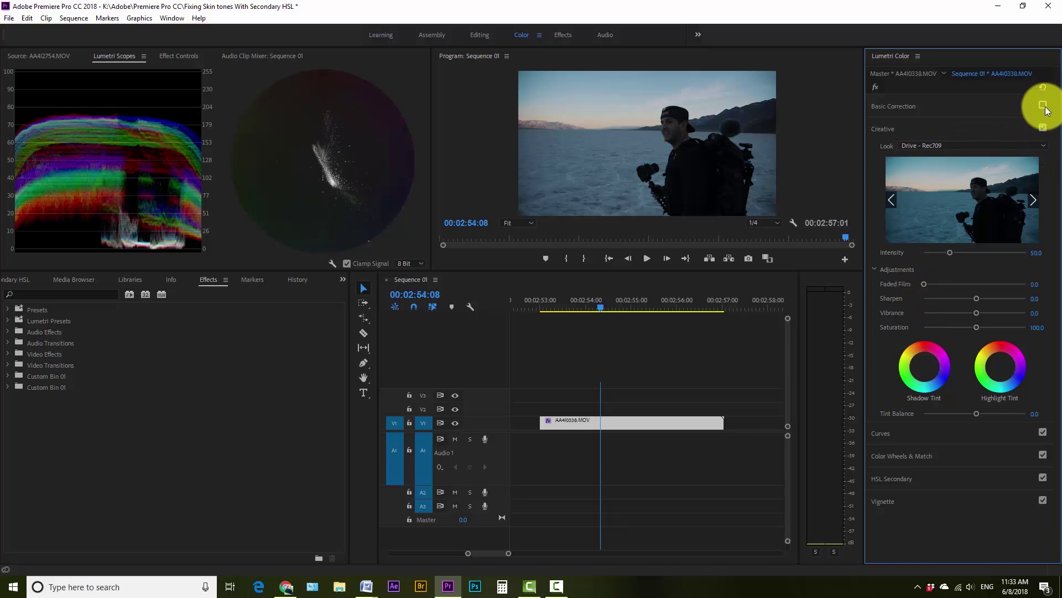
pyautogui.click(1043, 105)
pyautogui.click(1044, 128)
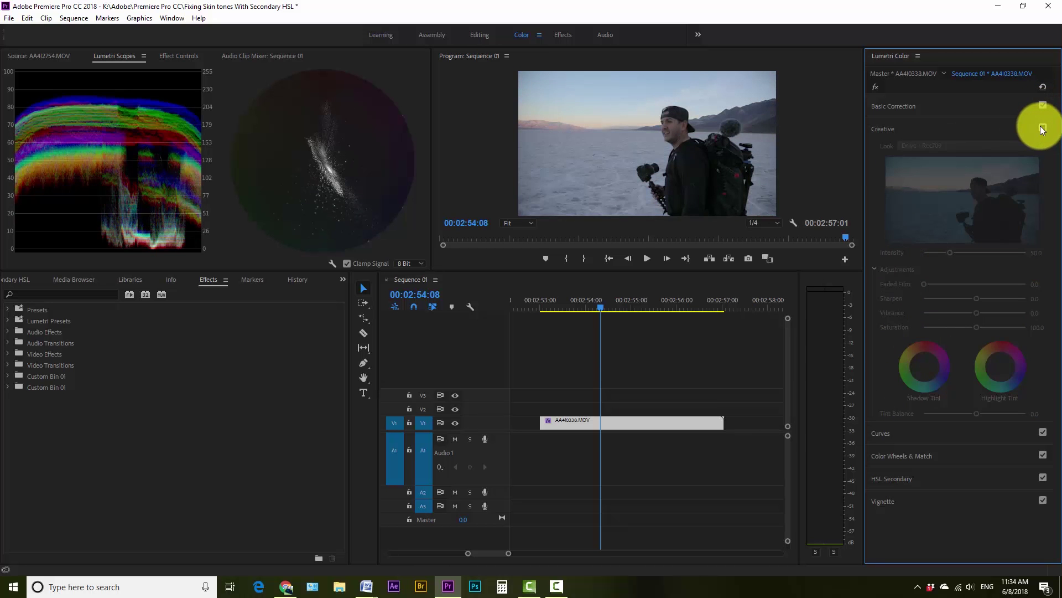
pyautogui.click(1043, 106)
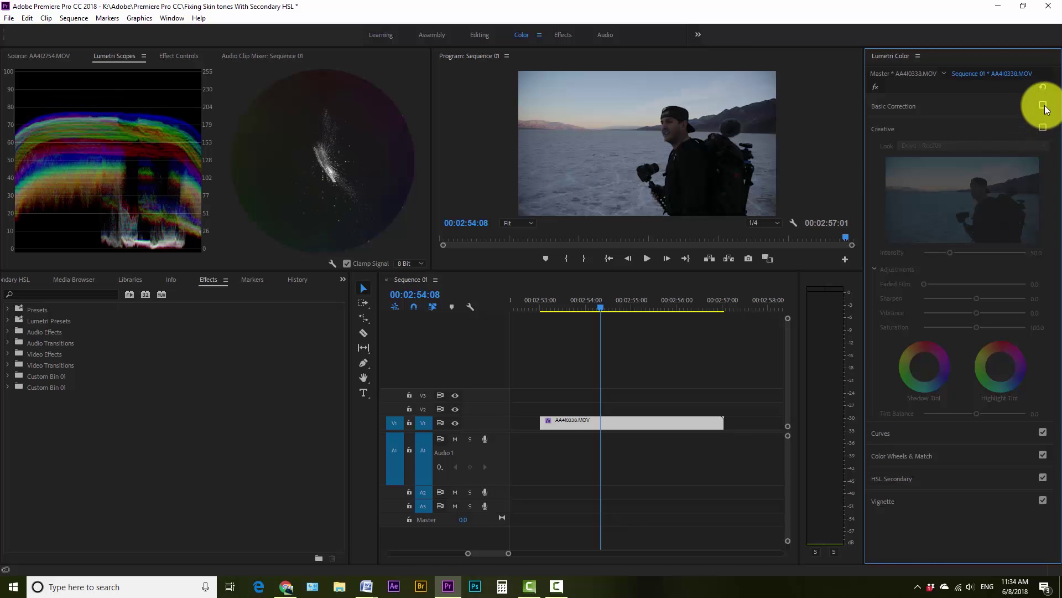
pyautogui.click(1043, 105)
pyautogui.click(1044, 128)
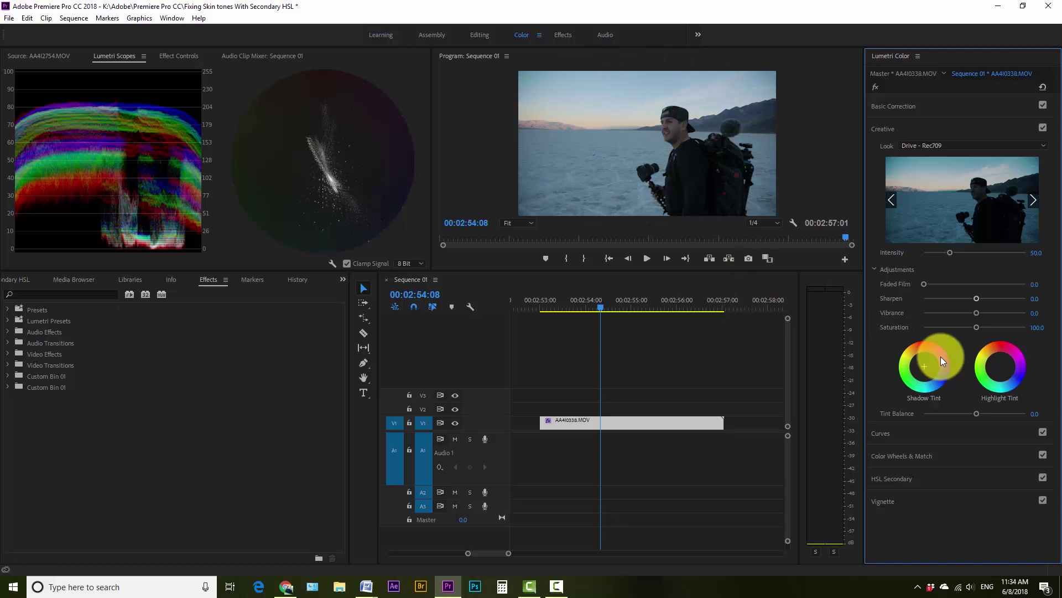
pyautogui.click(922, 477)
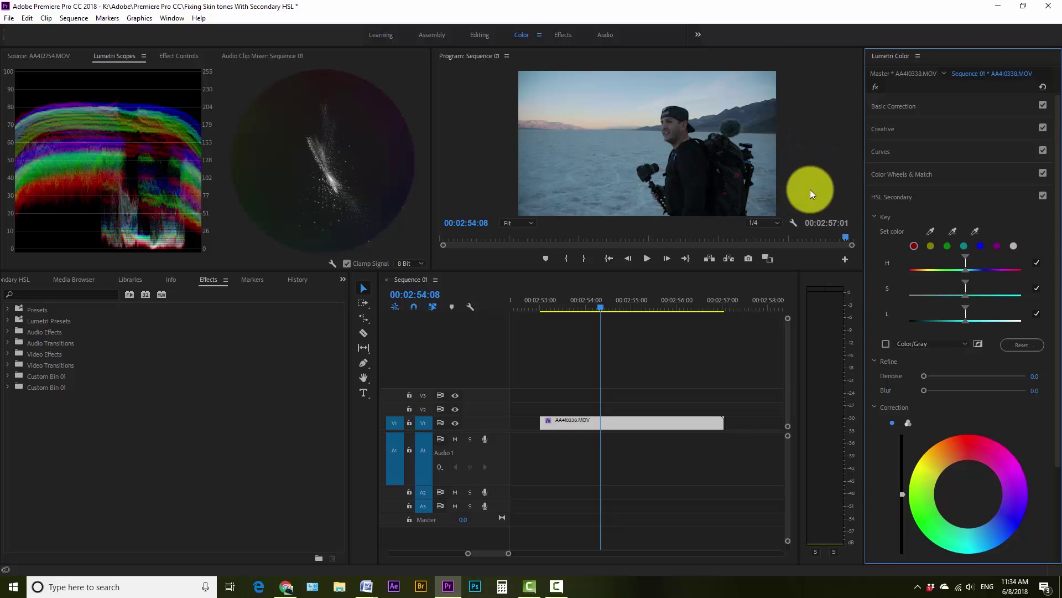
# Sample the skin tone on the man's face with the Set color eyedropper.
pyautogui.click(932, 231)
pyautogui.click(677, 120)
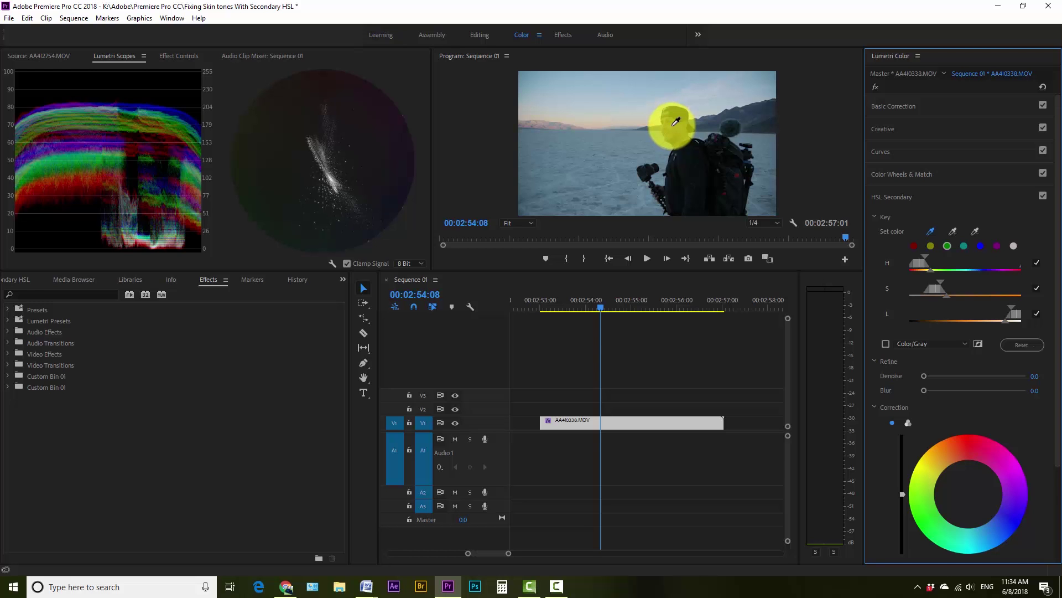
pyautogui.click(676, 121)
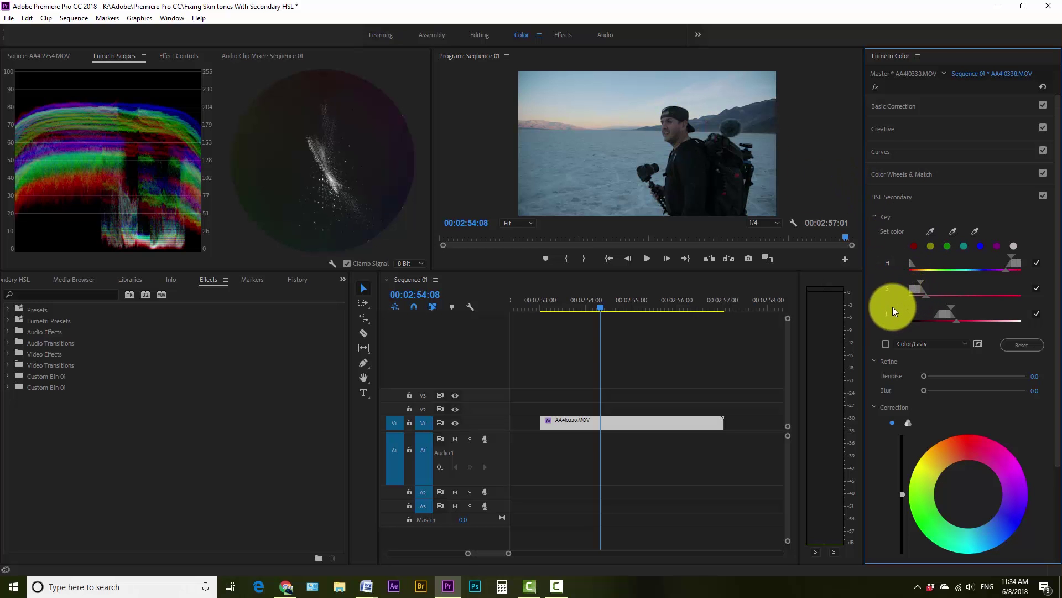
# Preview the skin-tone key matte in Color/Black mode.
pyautogui.click(884, 344)
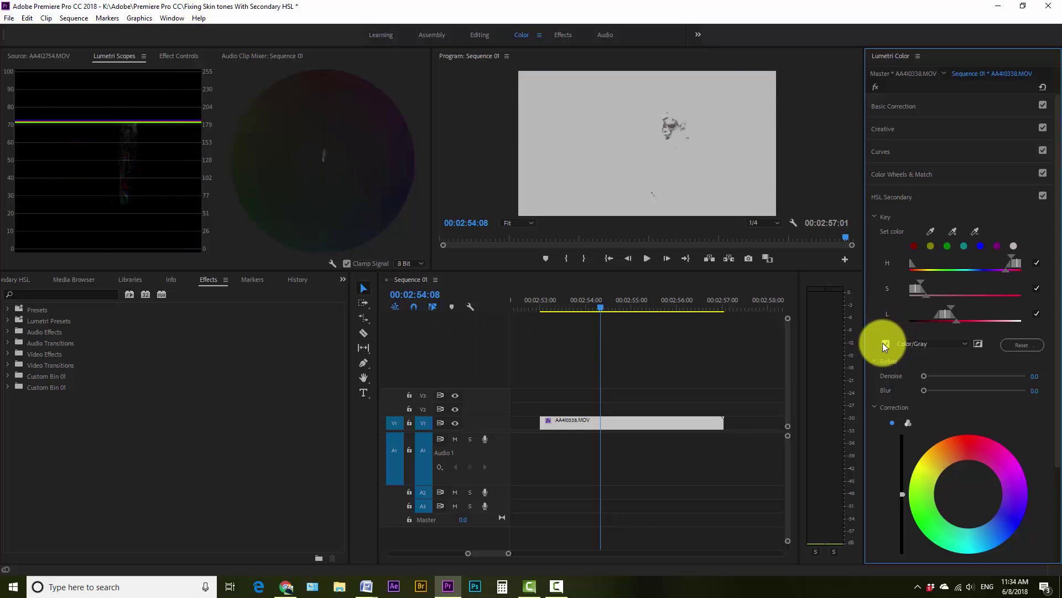
pyautogui.click(935, 346)
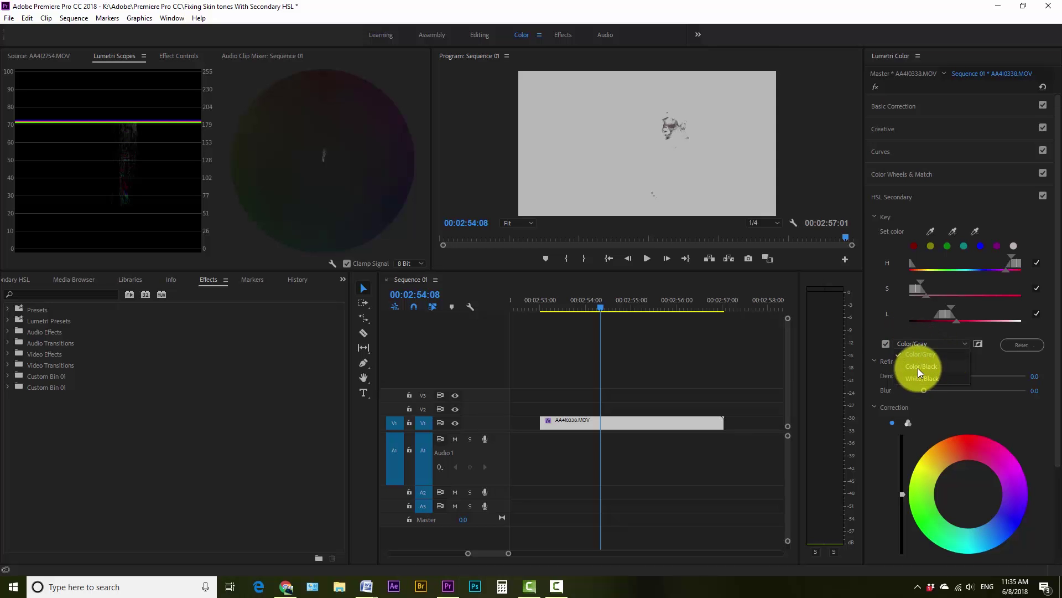
pyautogui.click(918, 367)
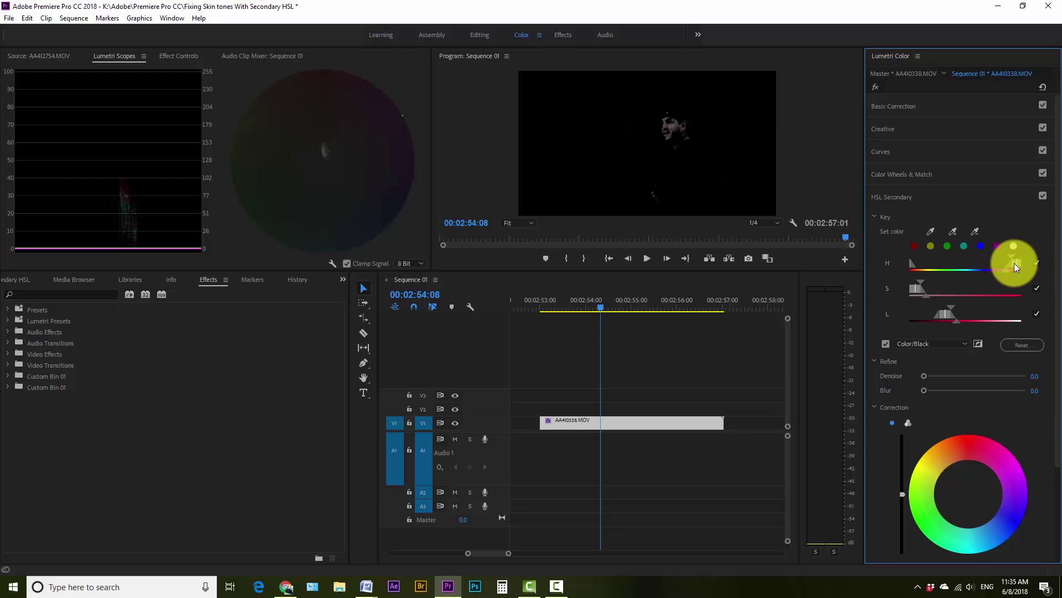
# Tighten the skin key's hue and saturation ranges, then switch off the matte preview.
pyautogui.moveTo(1014, 263); pyautogui.dragTo(1017, 265)
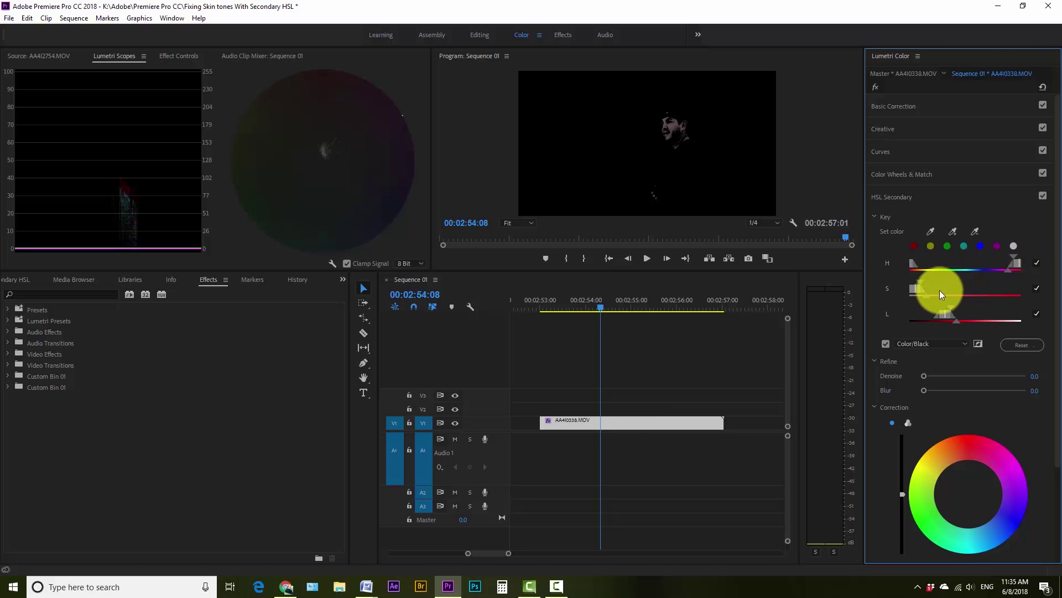
pyautogui.moveTo(921, 291); pyautogui.dragTo(938, 314)
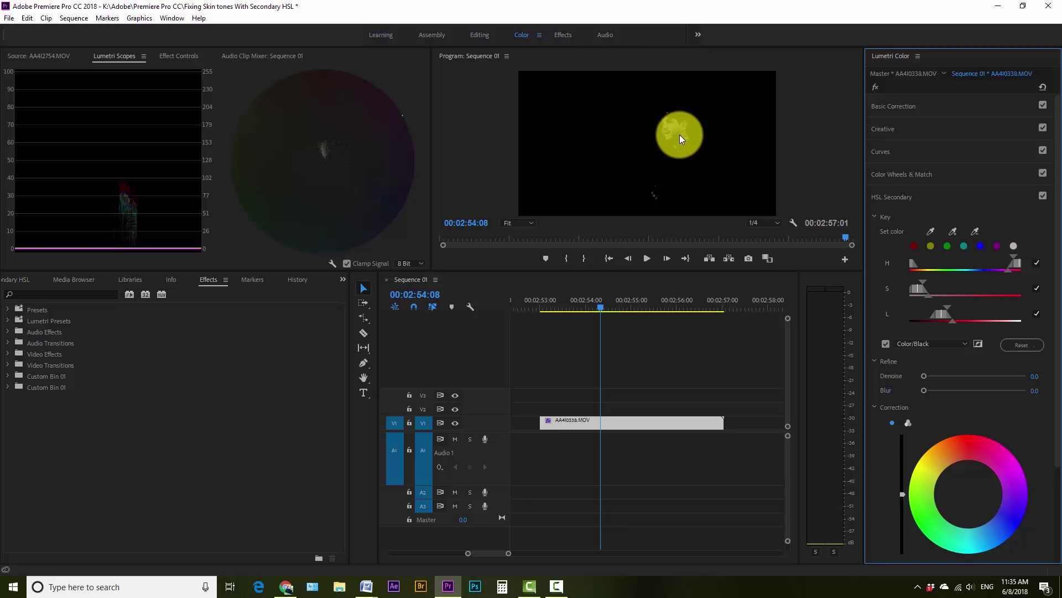
pyautogui.click(885, 344)
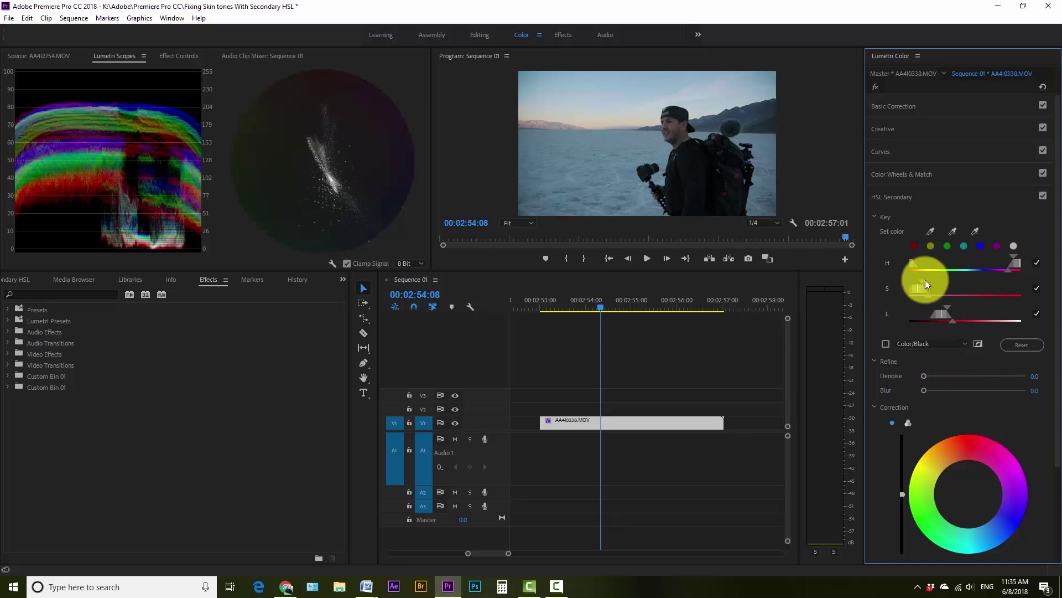
# Set the keyed skin correction to Temperature 22.2, Tint 13.5 and Saturation 95.1.
pyautogui.scroll(-4, 955, 385)
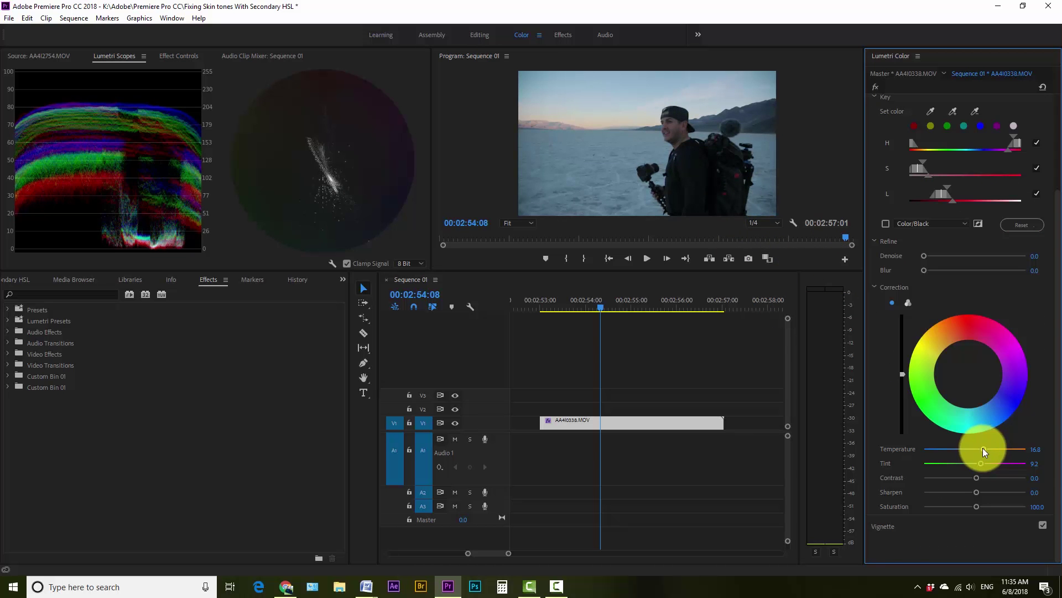
pyautogui.moveTo(982, 448); pyautogui.dragTo(986, 447)
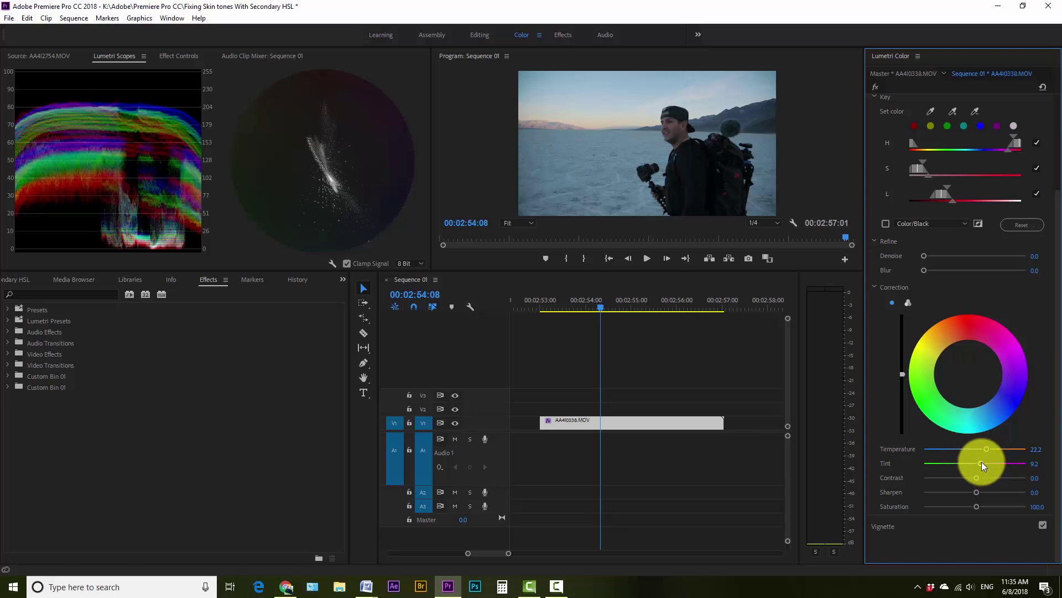
pyautogui.moveTo(978, 461); pyautogui.dragTo(980, 462)
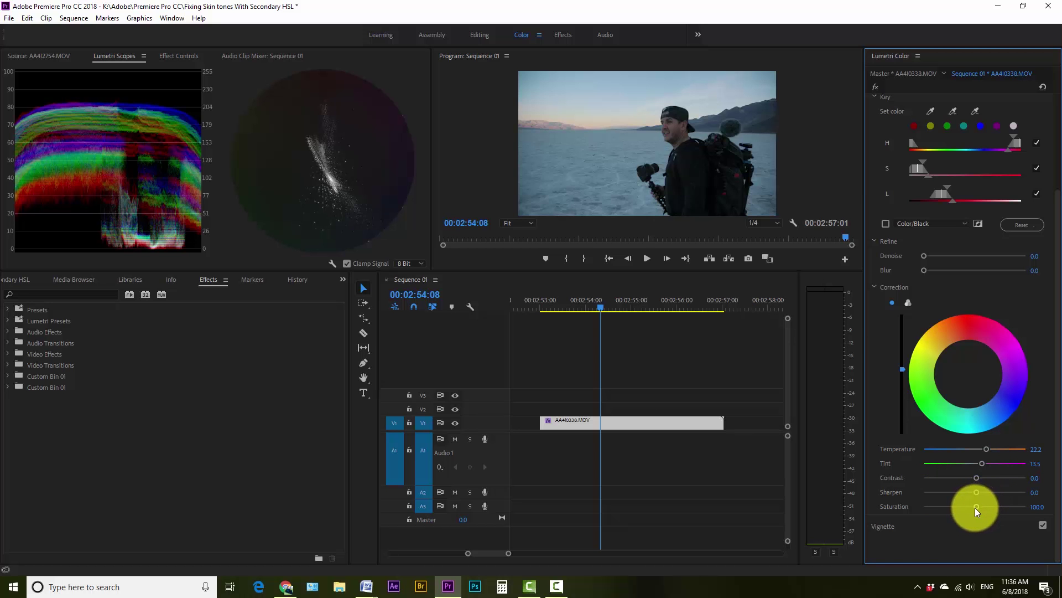
pyautogui.moveTo(976, 507); pyautogui.dragTo(972, 506)
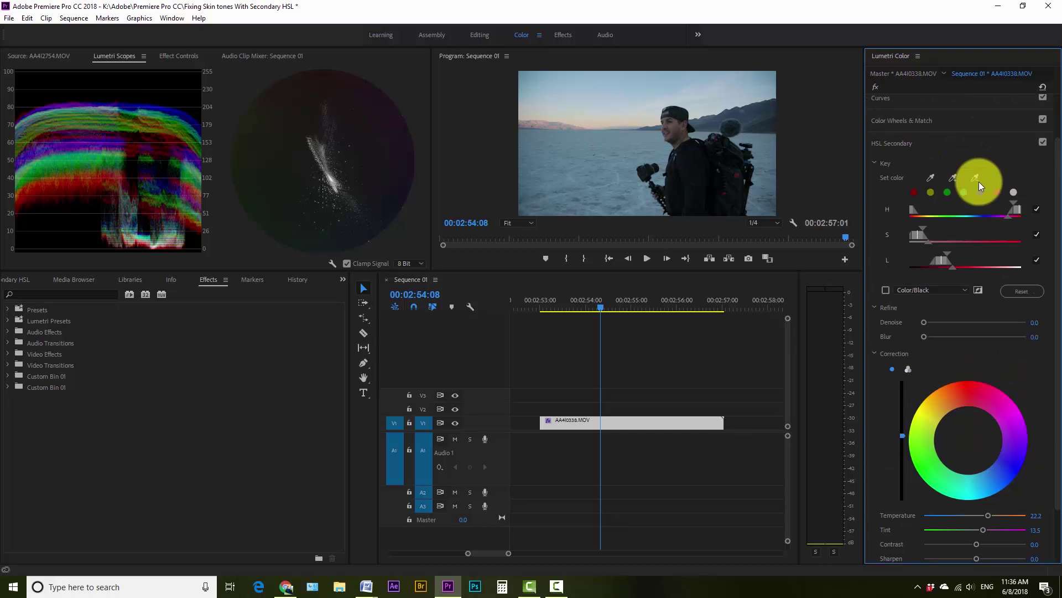
pyautogui.scroll(3, 1020, 169)
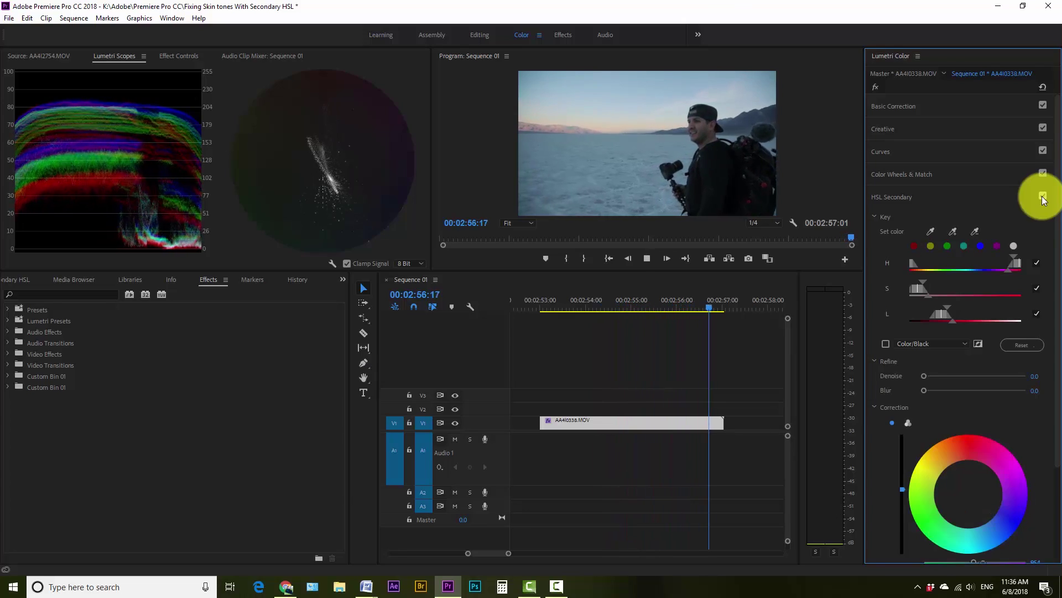
# Stop playback, move the playhead to 00:02:53:15 and show the skin matte on black.
pyautogui.click(550, 300)
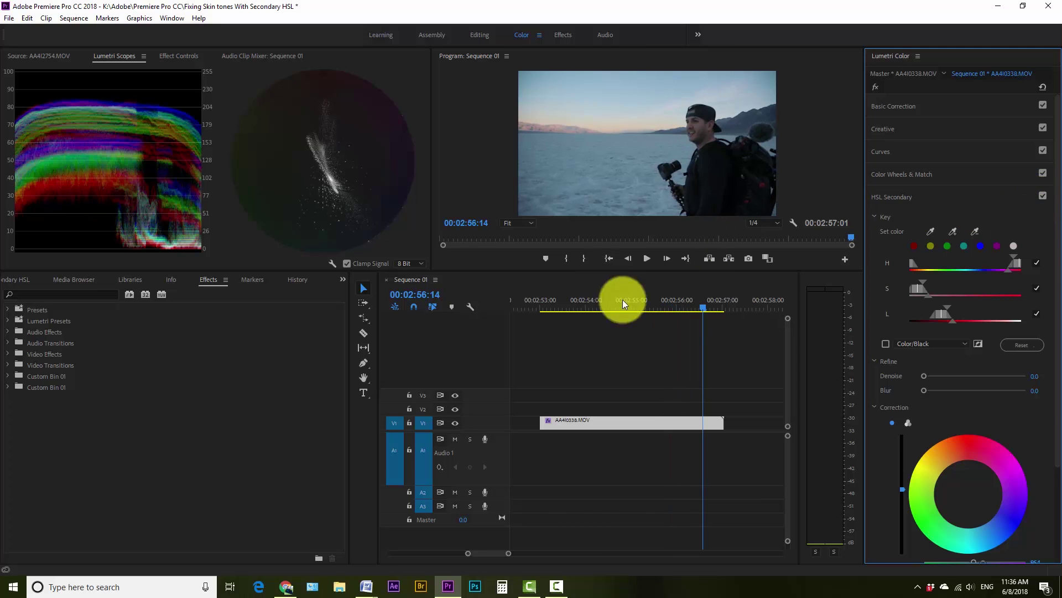
pyautogui.moveTo(629, 303); pyautogui.dragTo(570, 304)
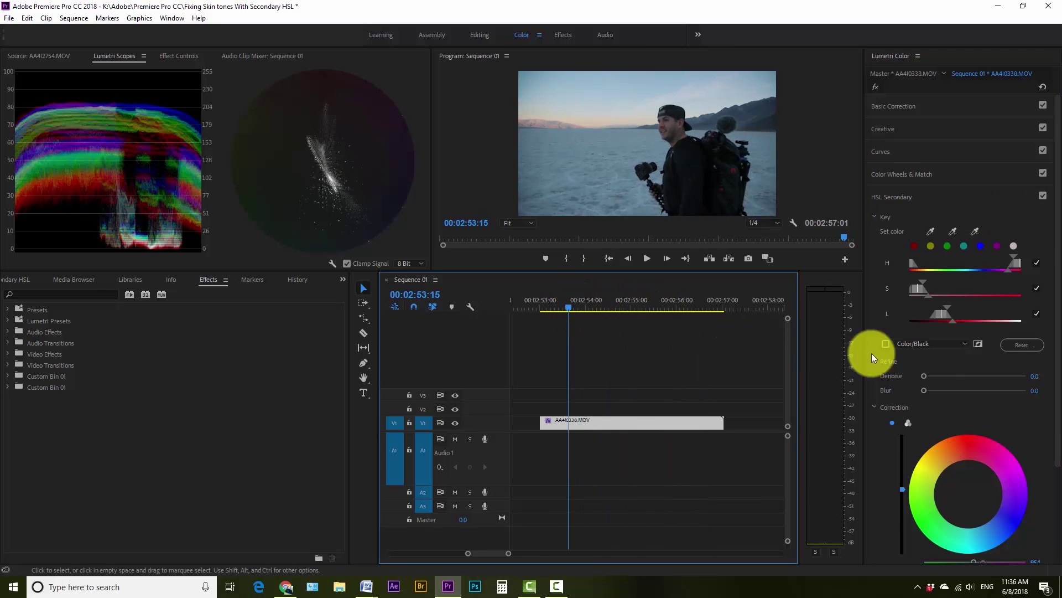
pyautogui.scroll(-2, 991, 376)
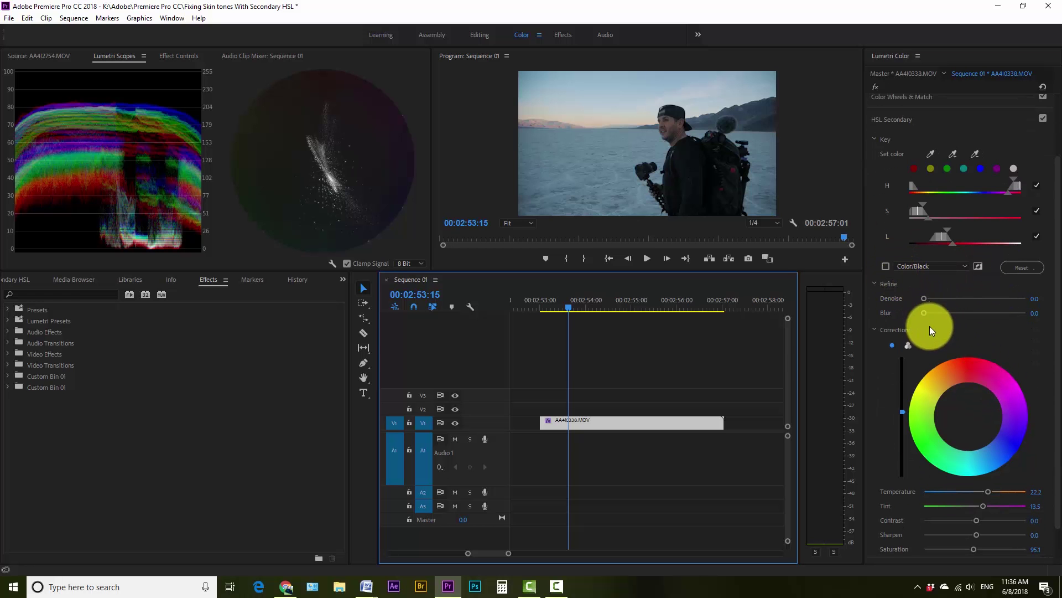
pyautogui.click(886, 266)
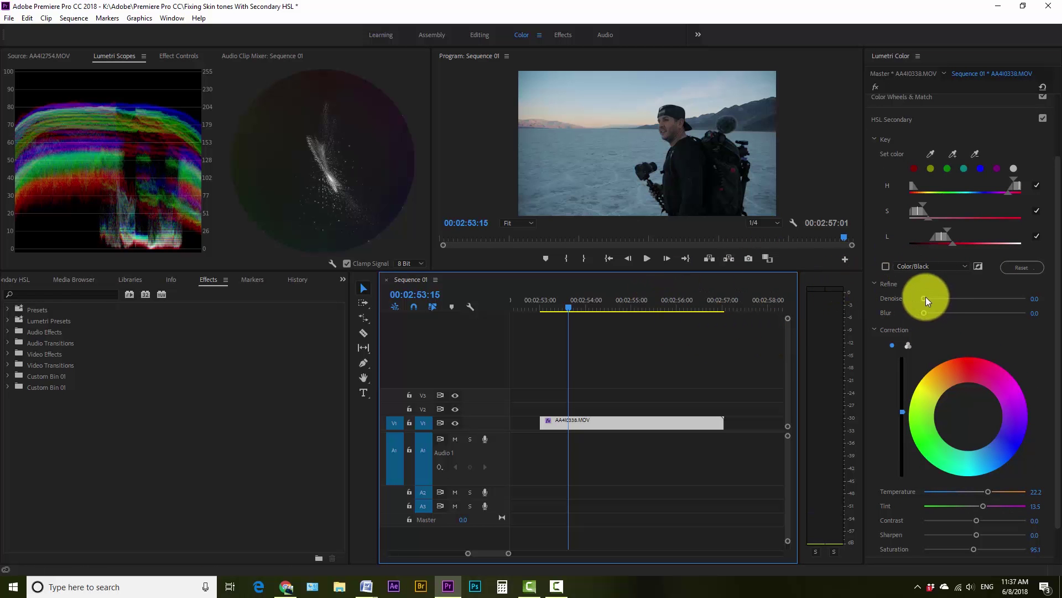
# Refine the skin key with Denoise 13.5 and Blur 2.9, with the matte preview off.
pyautogui.moveTo(924, 298); pyautogui.dragTo(943, 297)
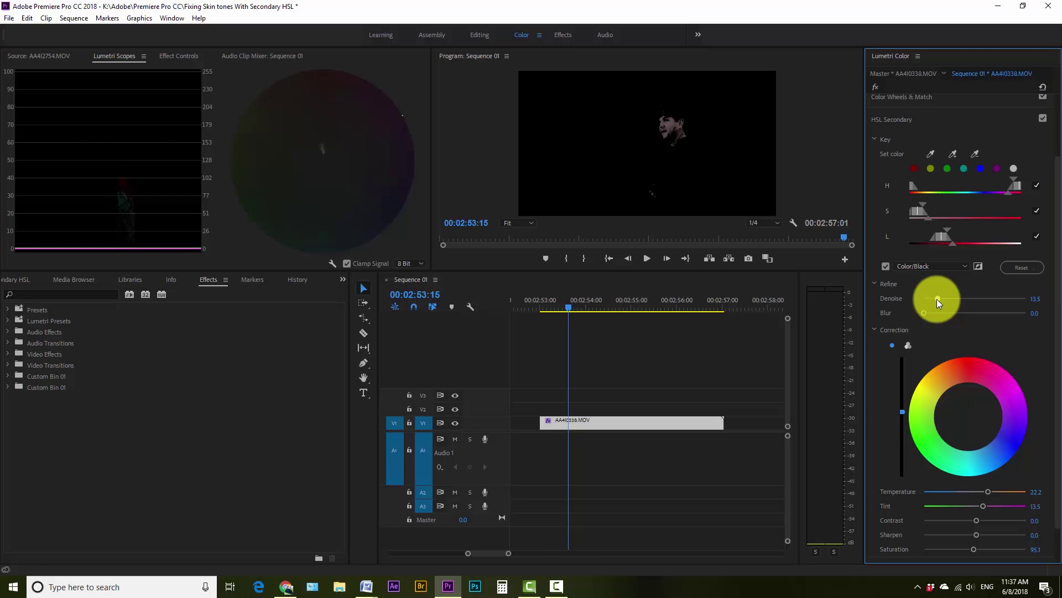
pyautogui.click(886, 266)
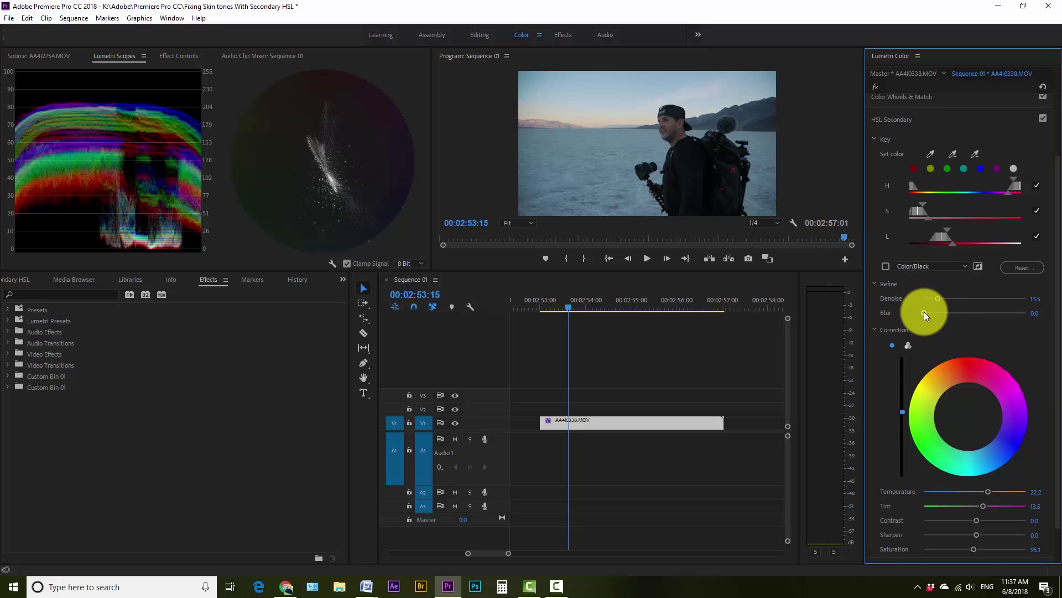
pyautogui.moveTo(924, 311); pyautogui.dragTo(929, 311)
pyautogui.moveTo(931, 311); pyautogui.dragTo(932, 311)
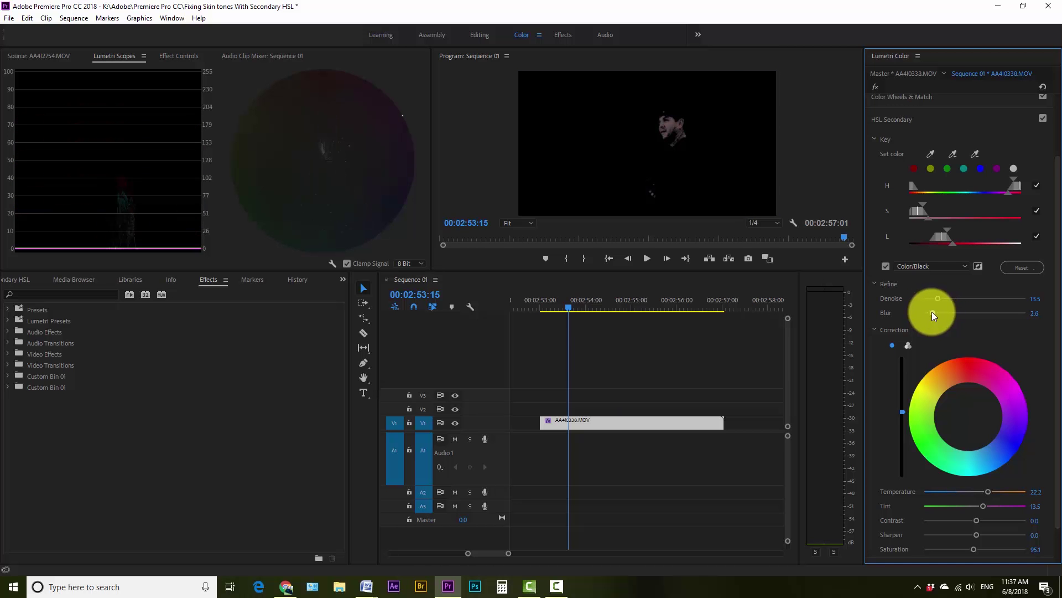